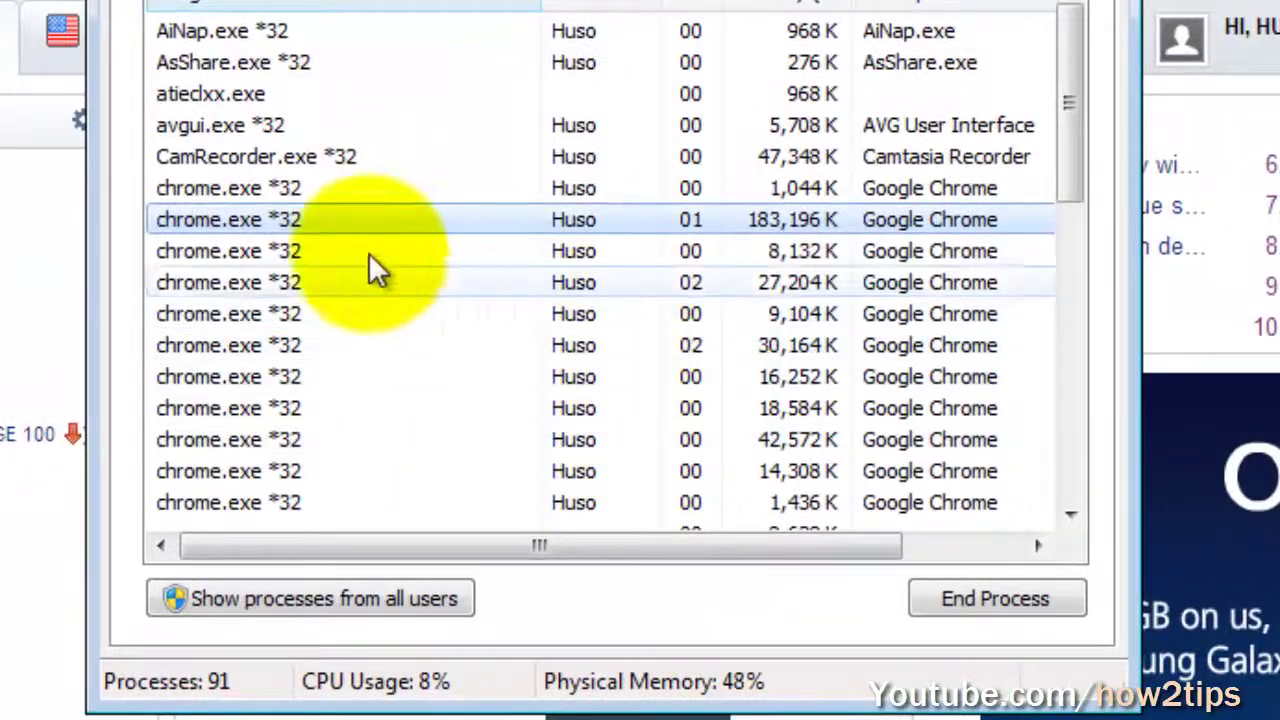
Reload all tabs through The Great Suspender, then reopen Task Manager to check memory use.
left_click(277, 222)
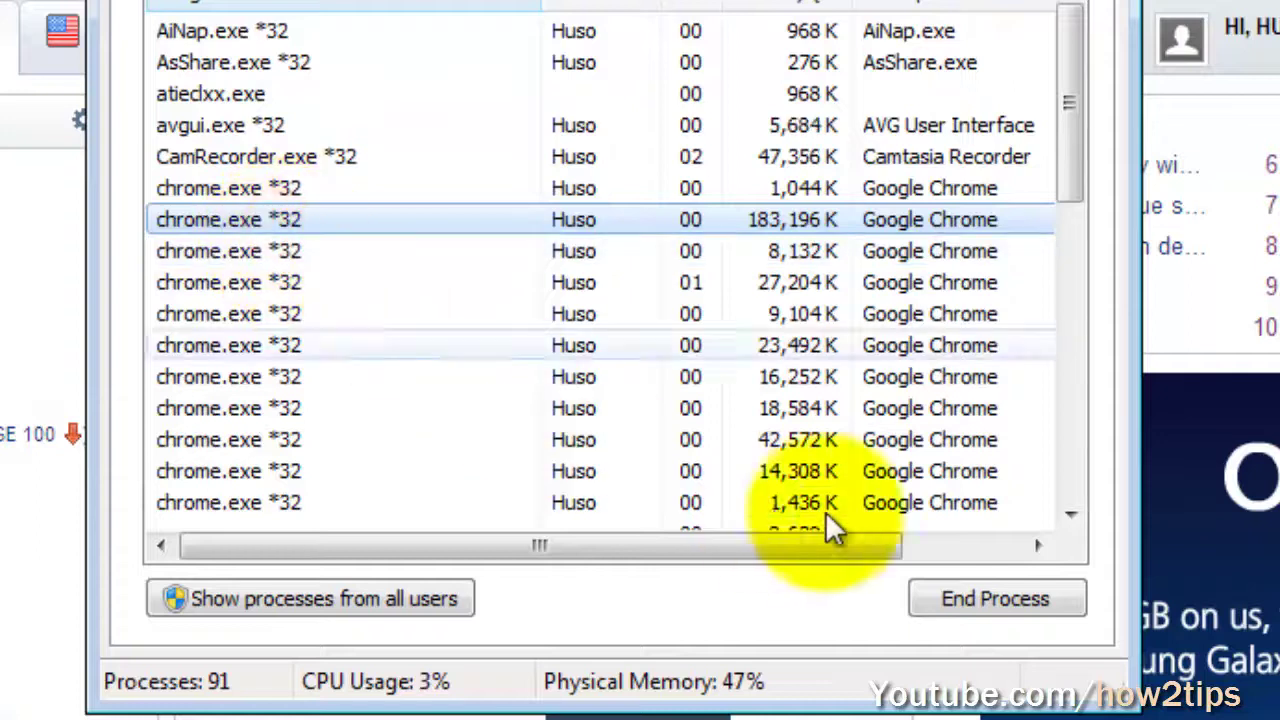
left_click(1068, 513)
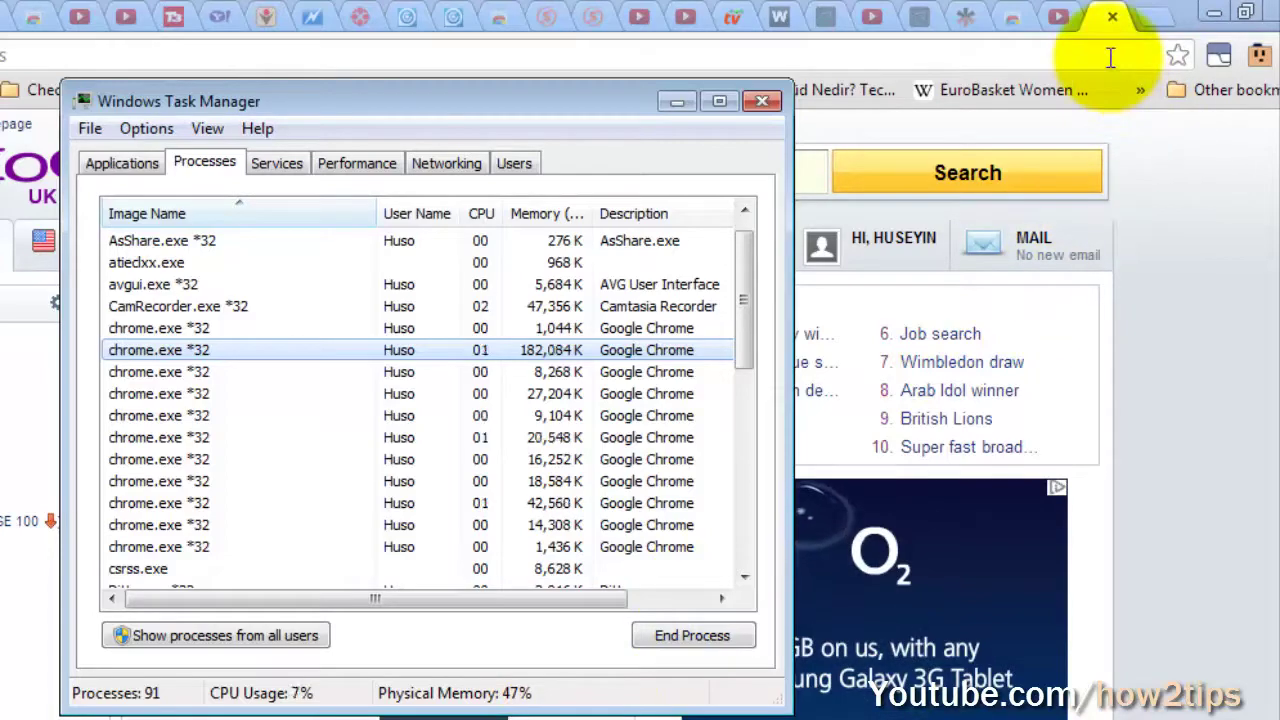
left_click(1147, 147)
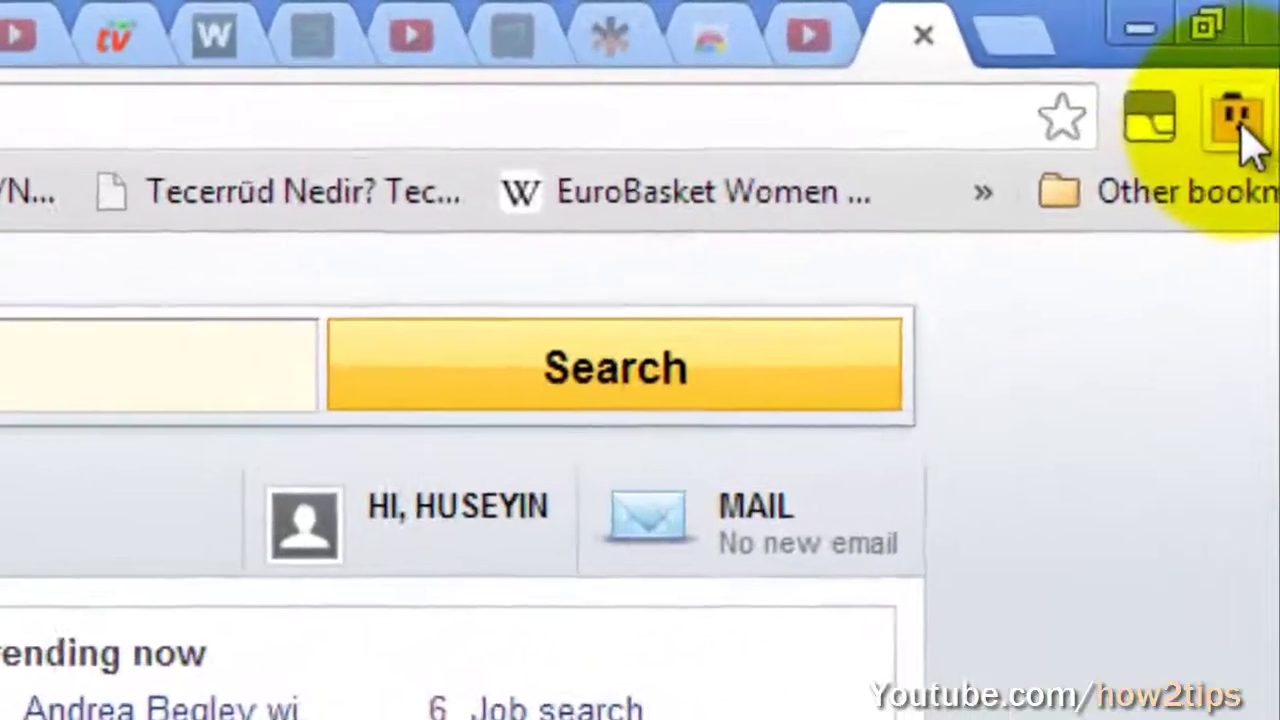
left_click(1240, 125)
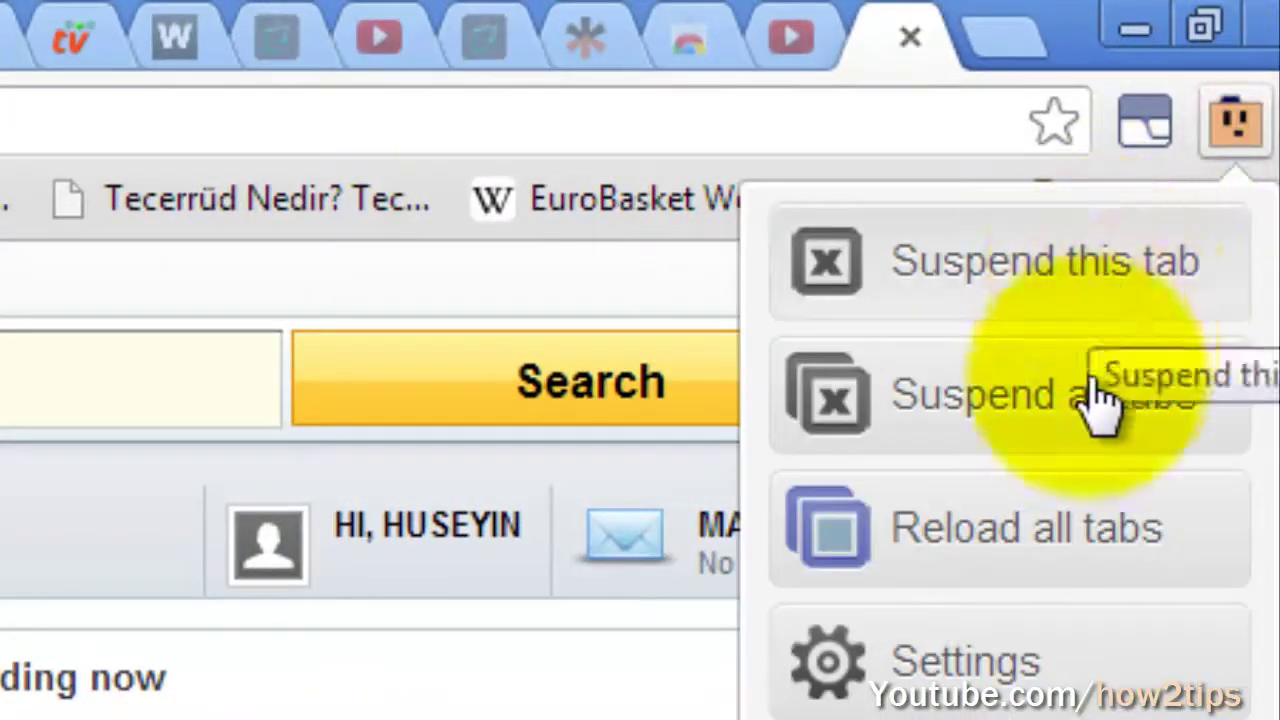
left_click(1075, 560)
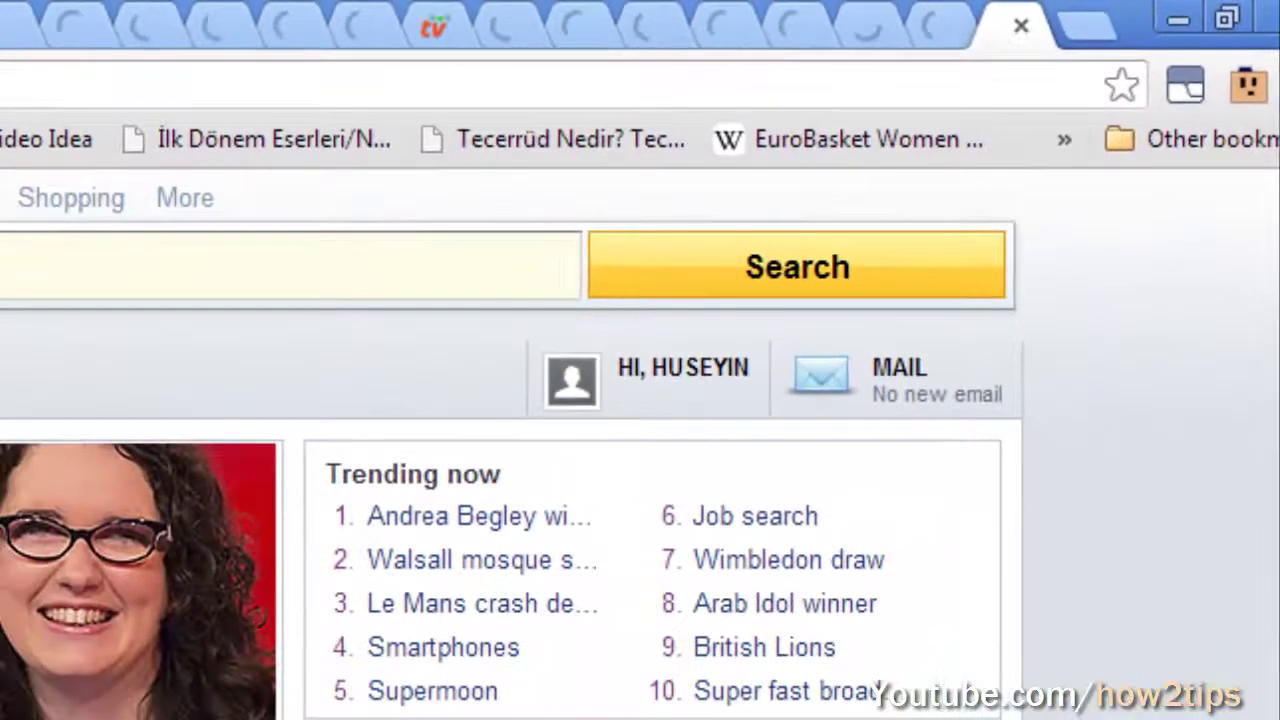
key("ctrl+shift+Escape")
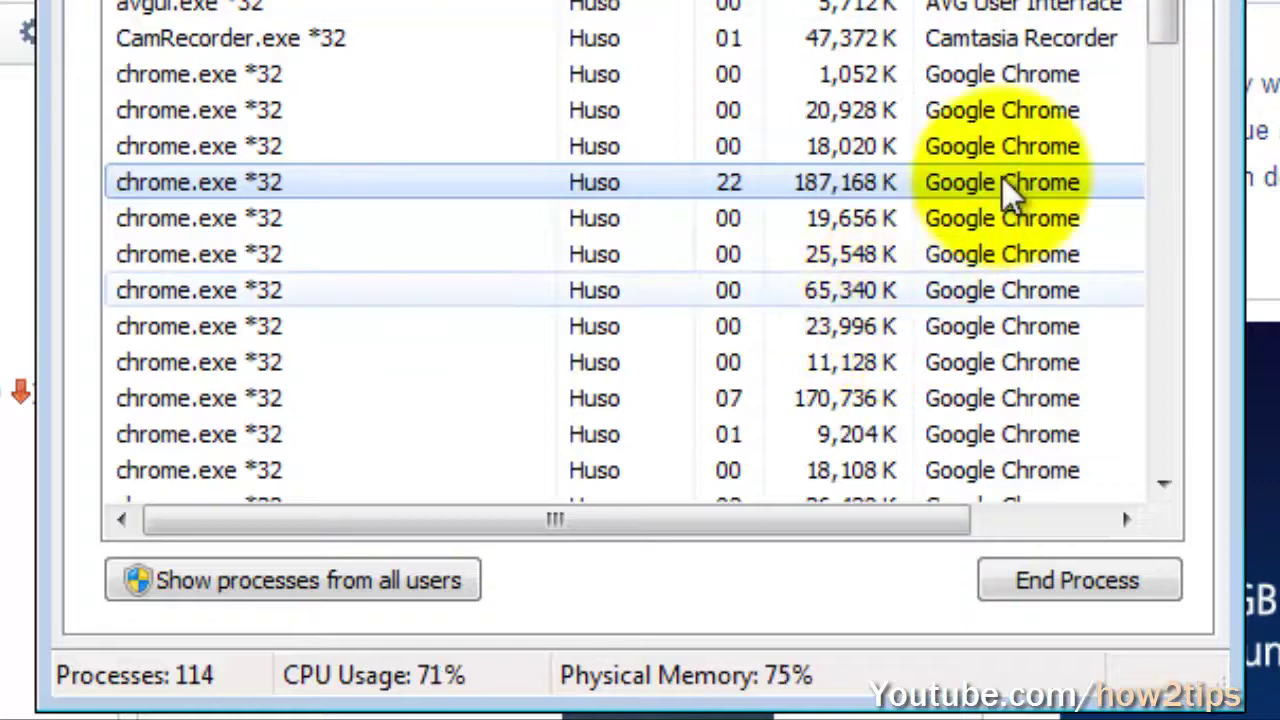
left_click_drag(1175, 15, 1236, 42)
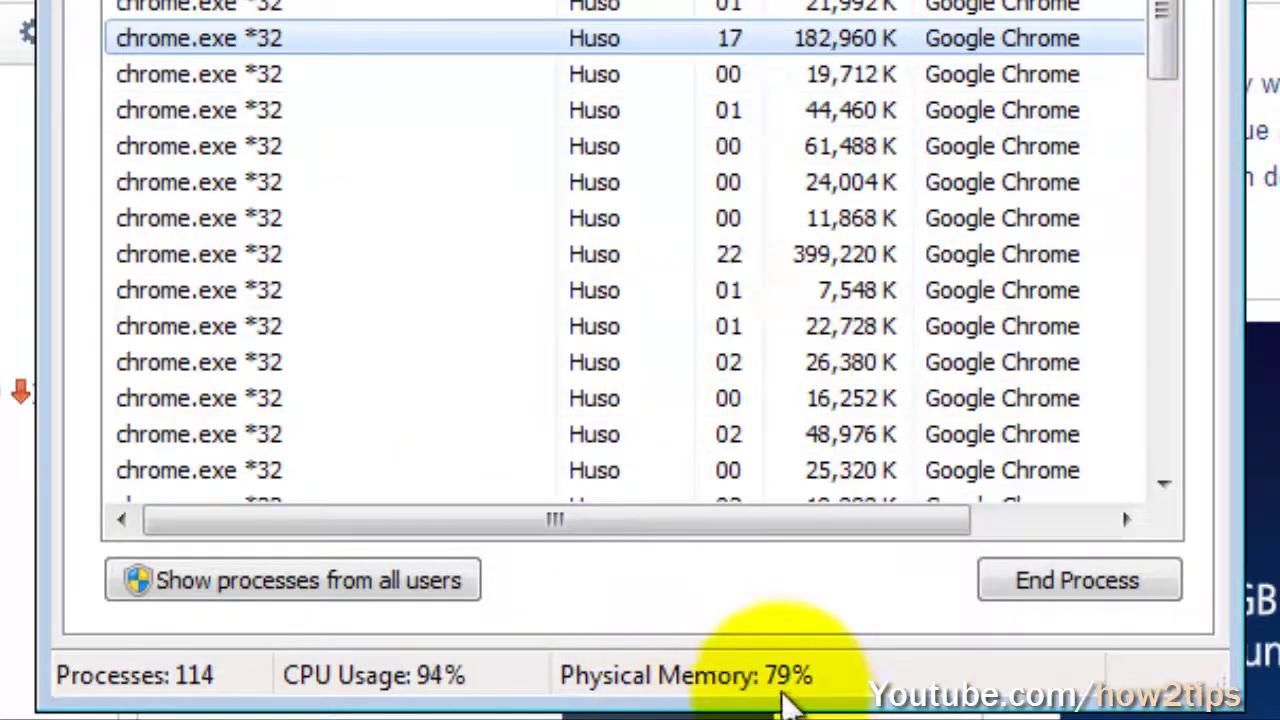
left_click(845, 675)
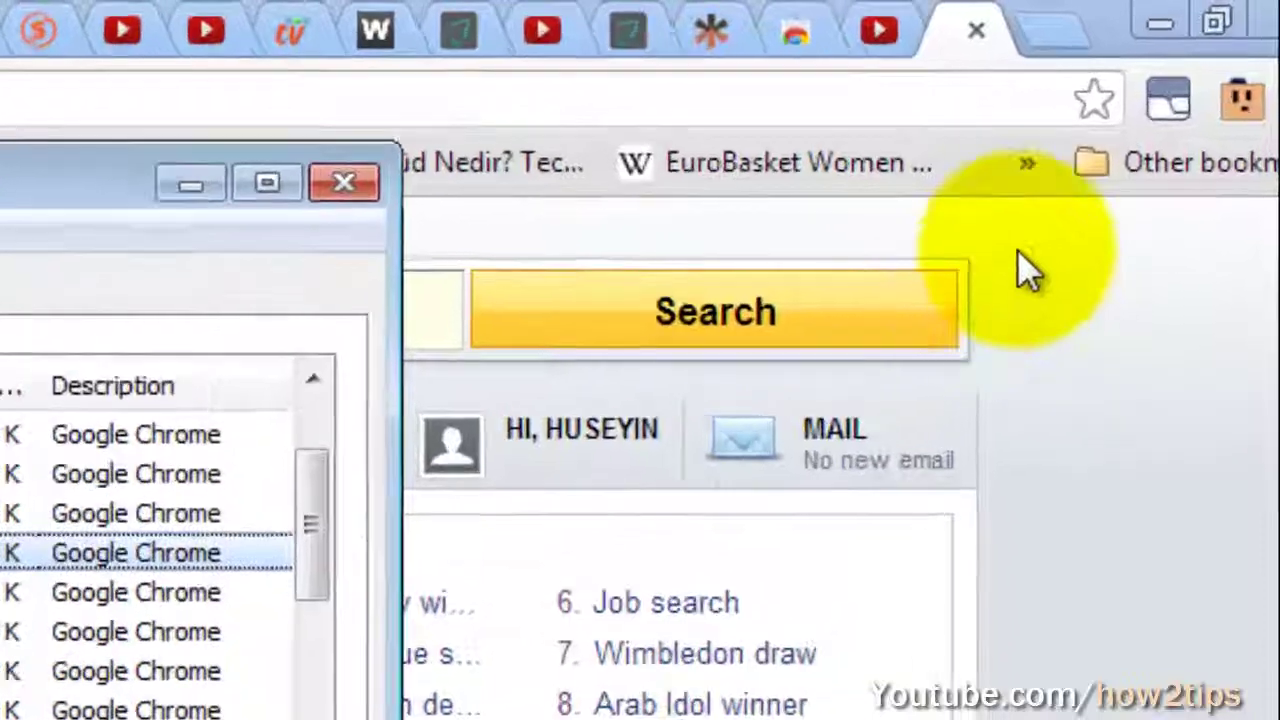
Suspend all background tabs with The Great Suspender, leaving the Yahoo page active.
left_click(1153, 121)
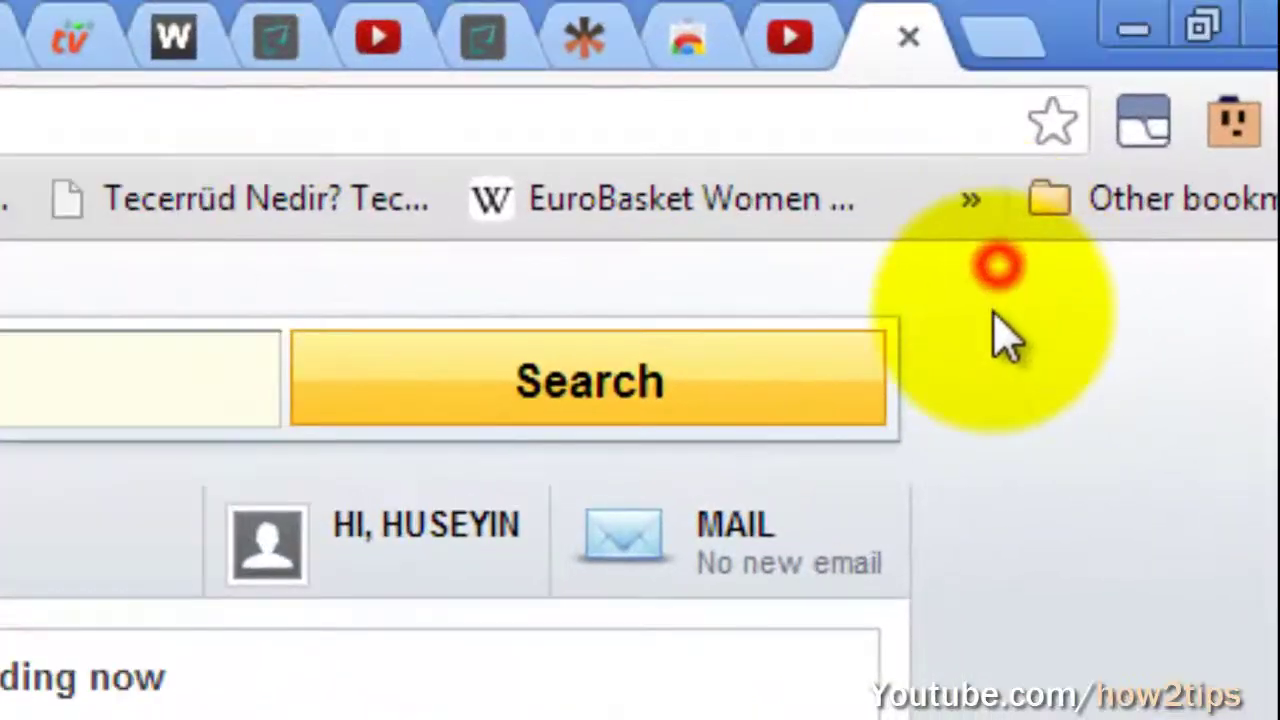
left_click(1243, 132)
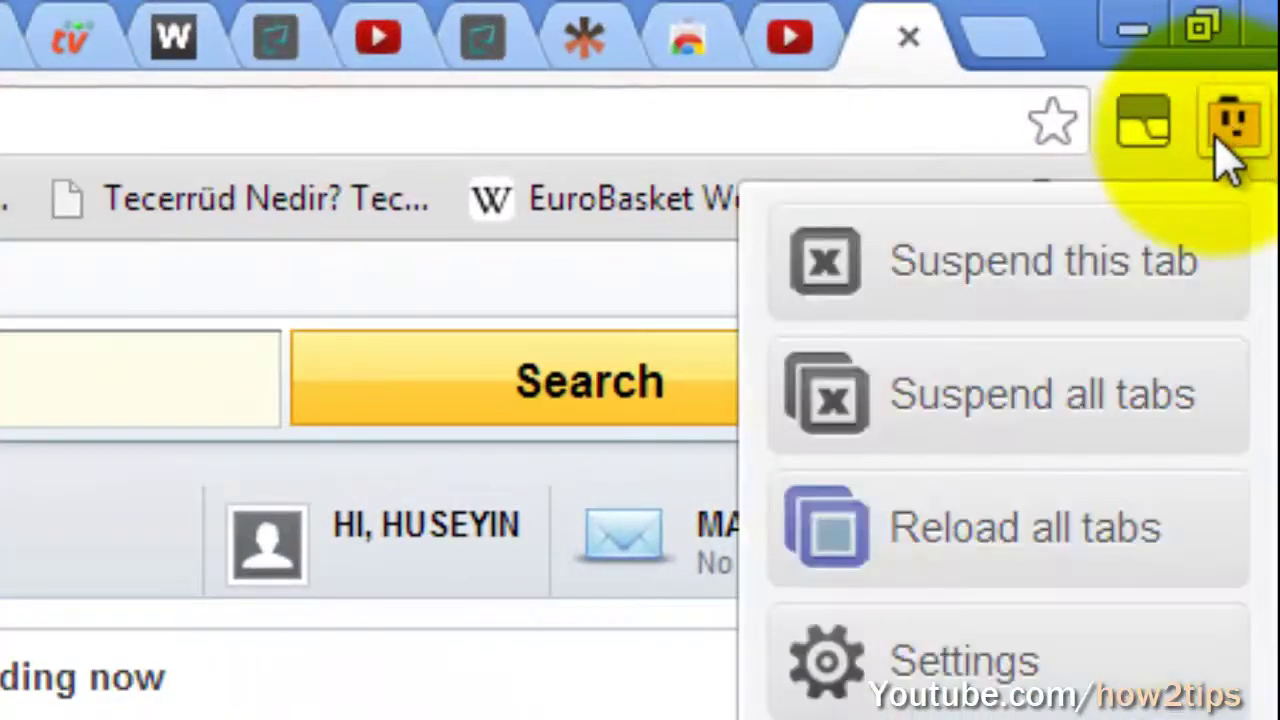
left_click(1047, 425)
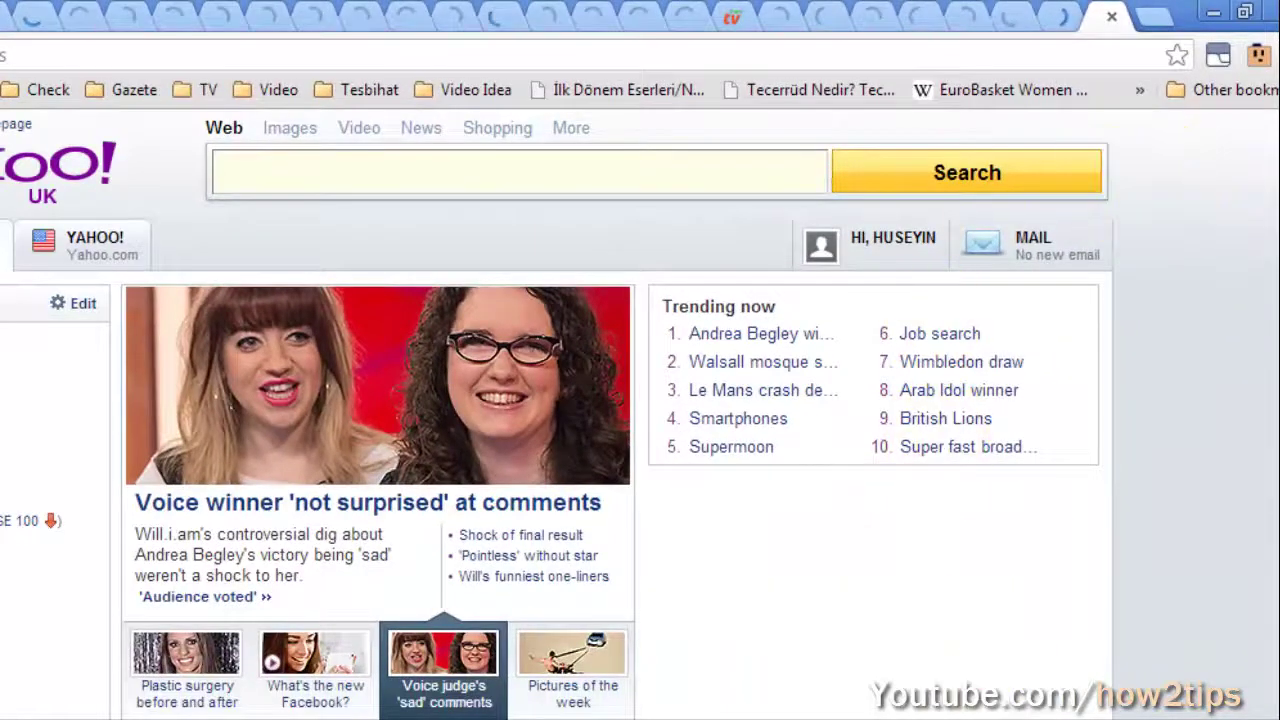
key("ctrl+shift+Escape")
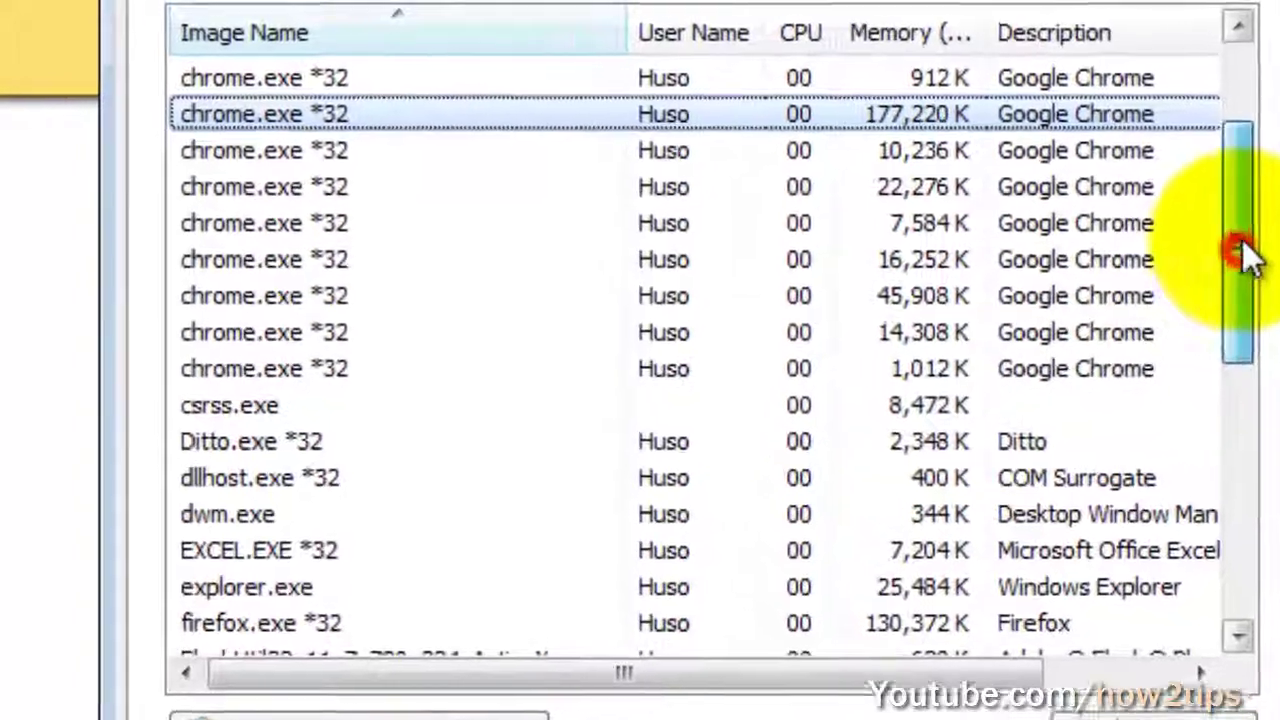
left_click_drag(1017, 207, 1017, 35)
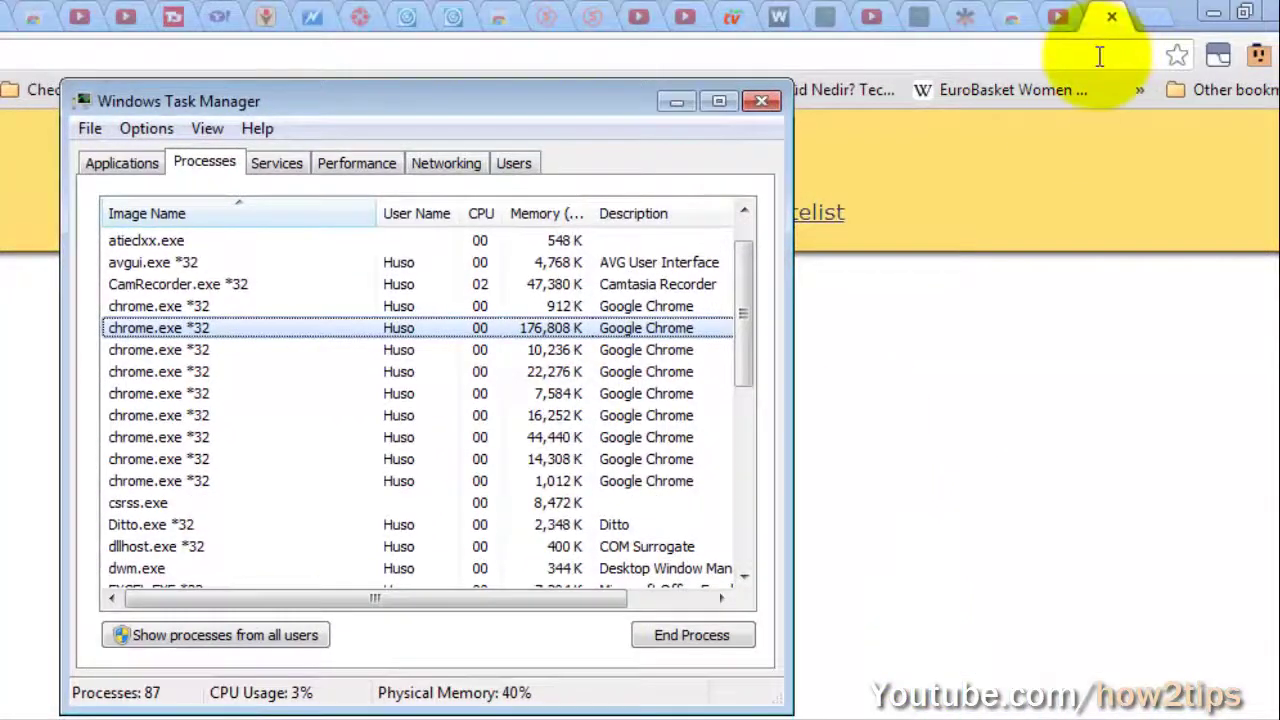
Reload the suspended Yahoo UK tab, then move to the suspended Chrome Web Store tab.
left_click(1100, 56)
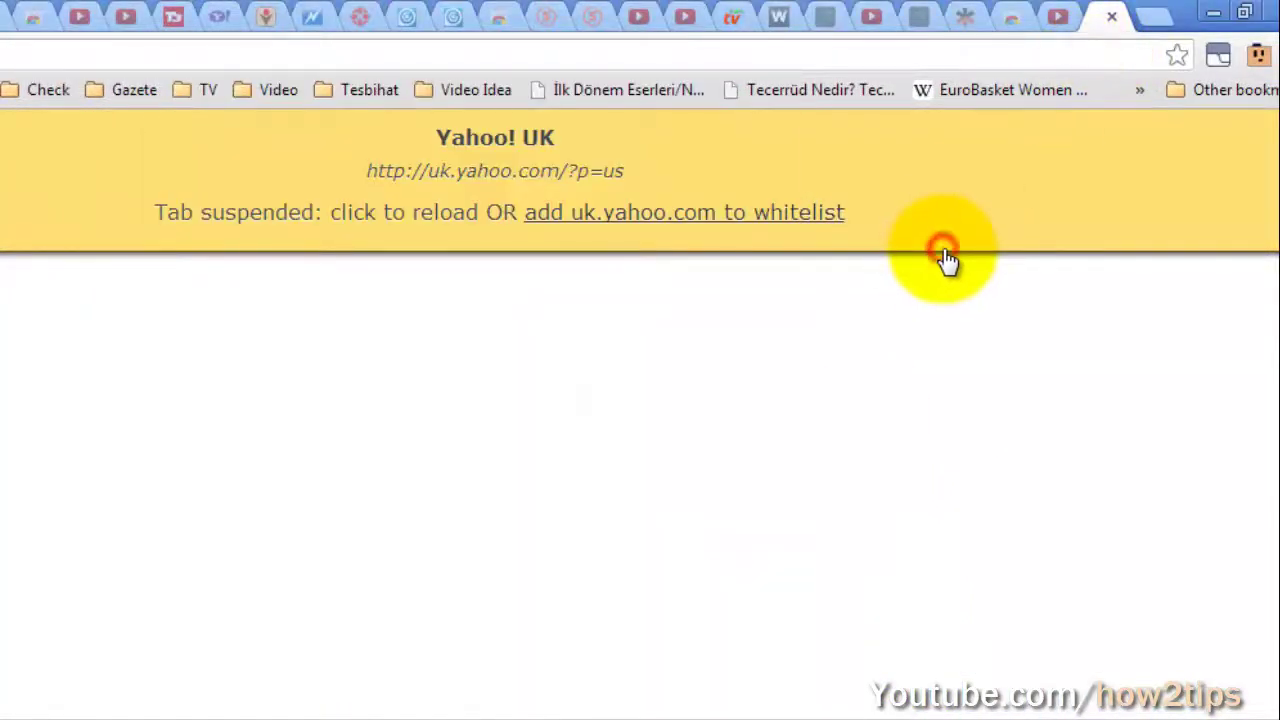
left_click(948, 262)
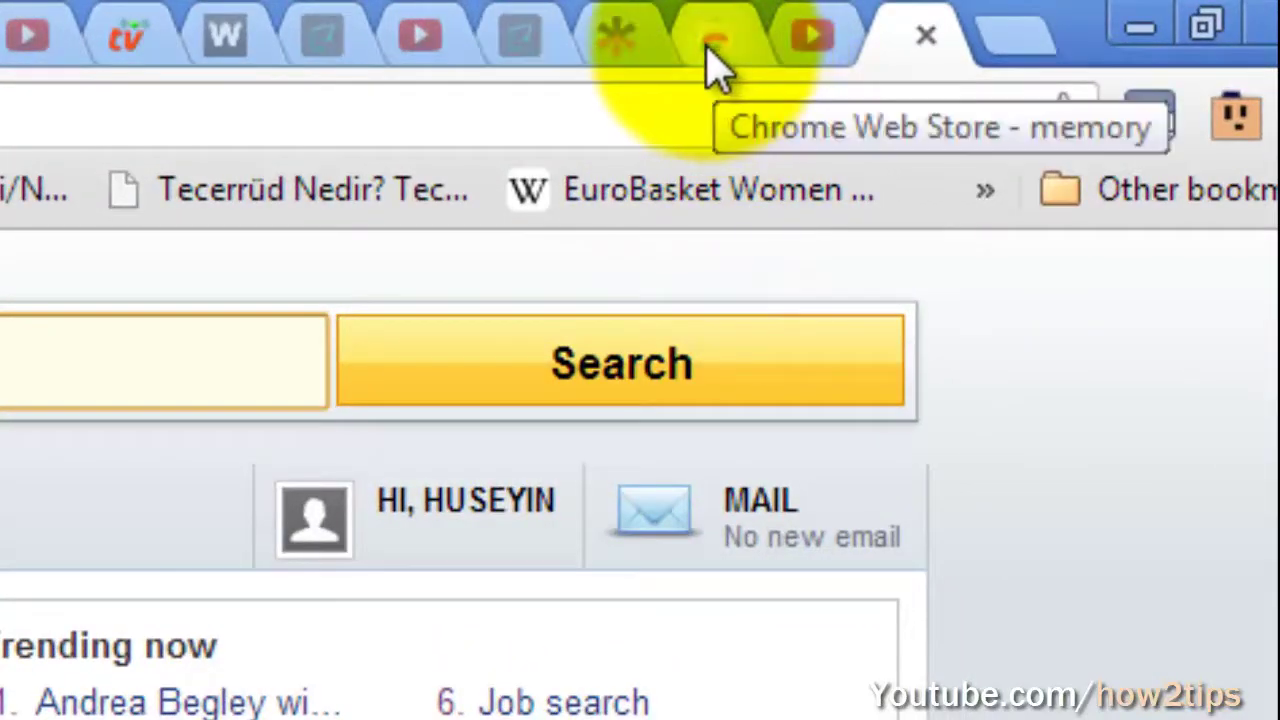
left_click(712, 50)
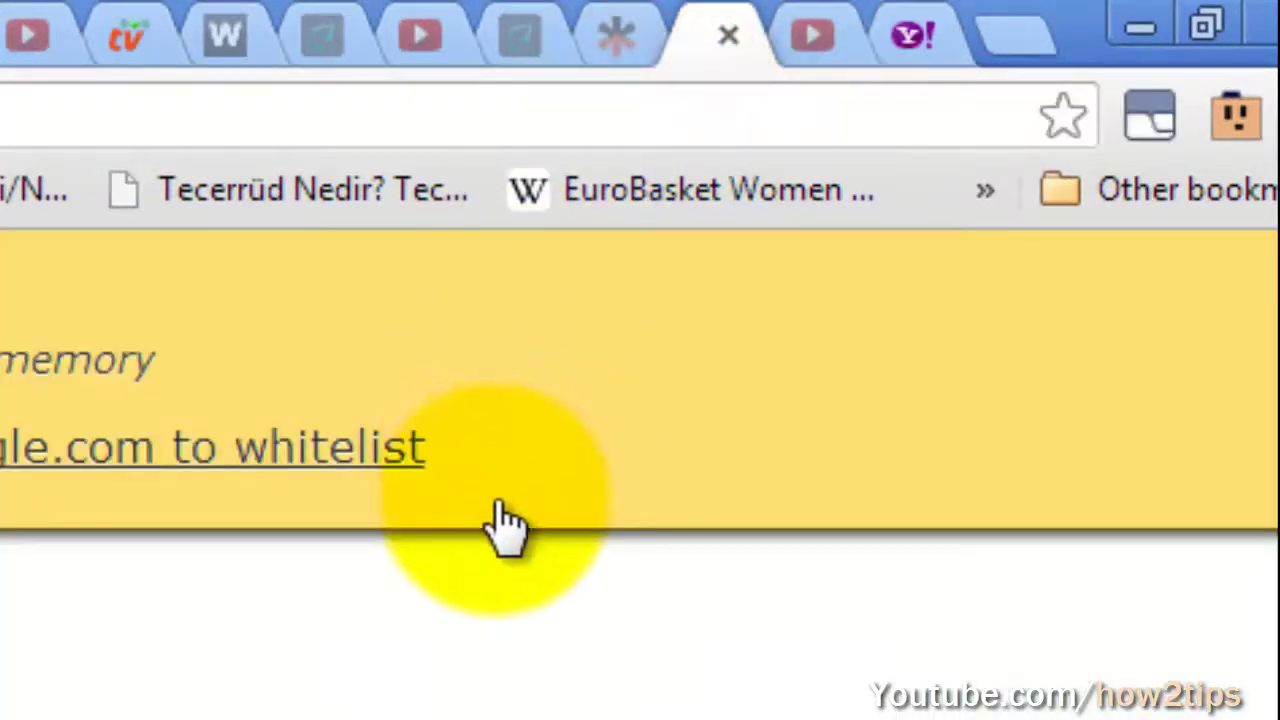
left_click(508, 518)
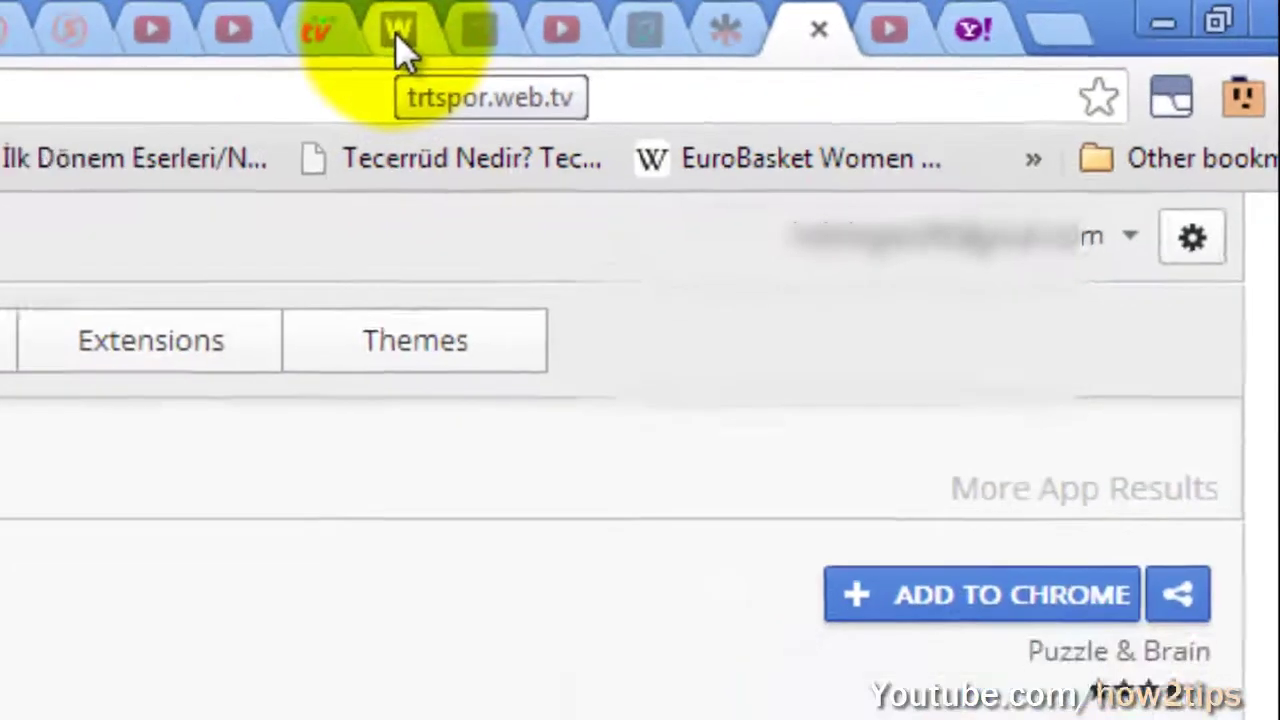
Restore the trtspor TV tab and scroll it, then jump to the Yahoo tab with Ctrl+9.
left_click(236, 40)
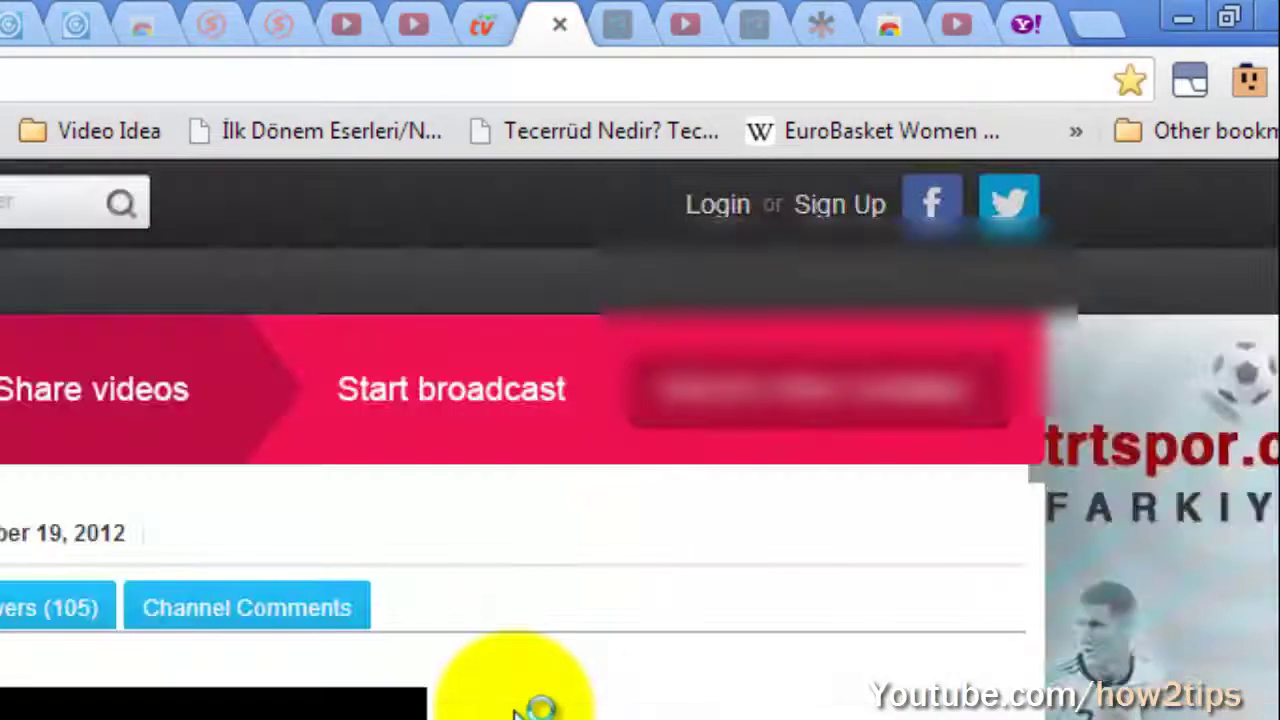
scroll(517, 714, "down", 3)
key("ctrl+9")
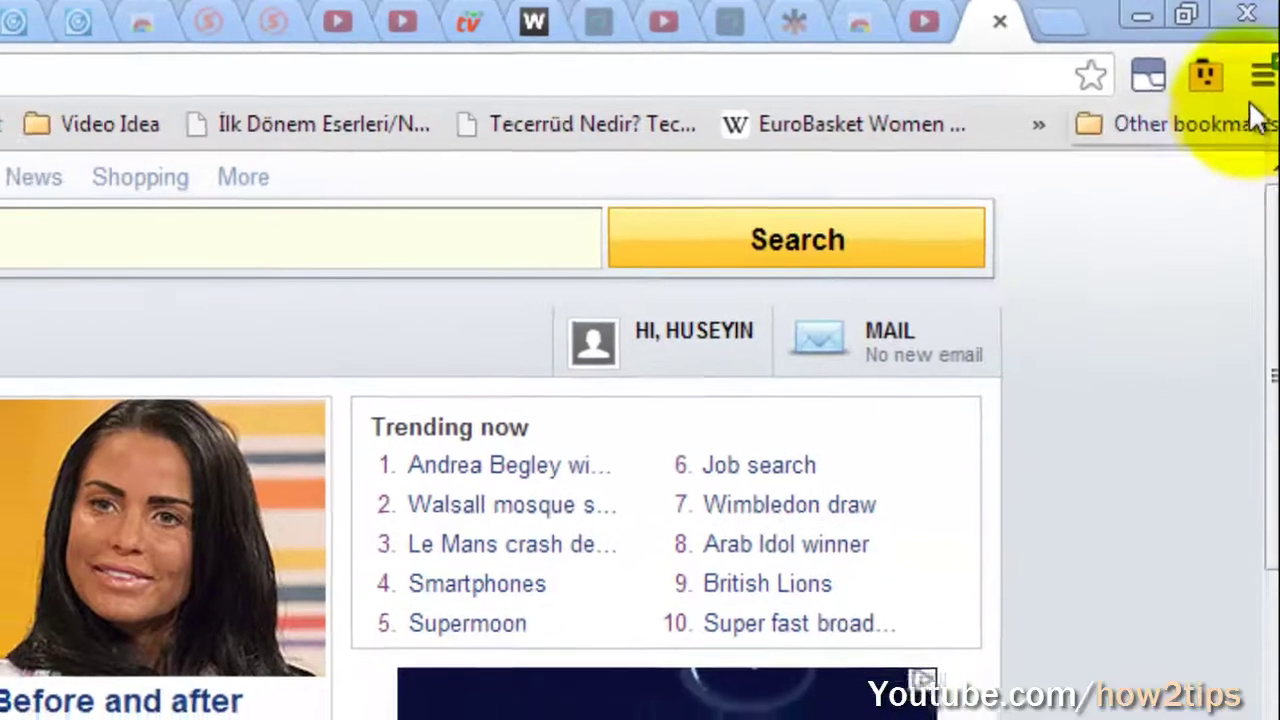
Open Chrome's Extensions page from the main menu's Tools submenu.
left_click(1279, 81)
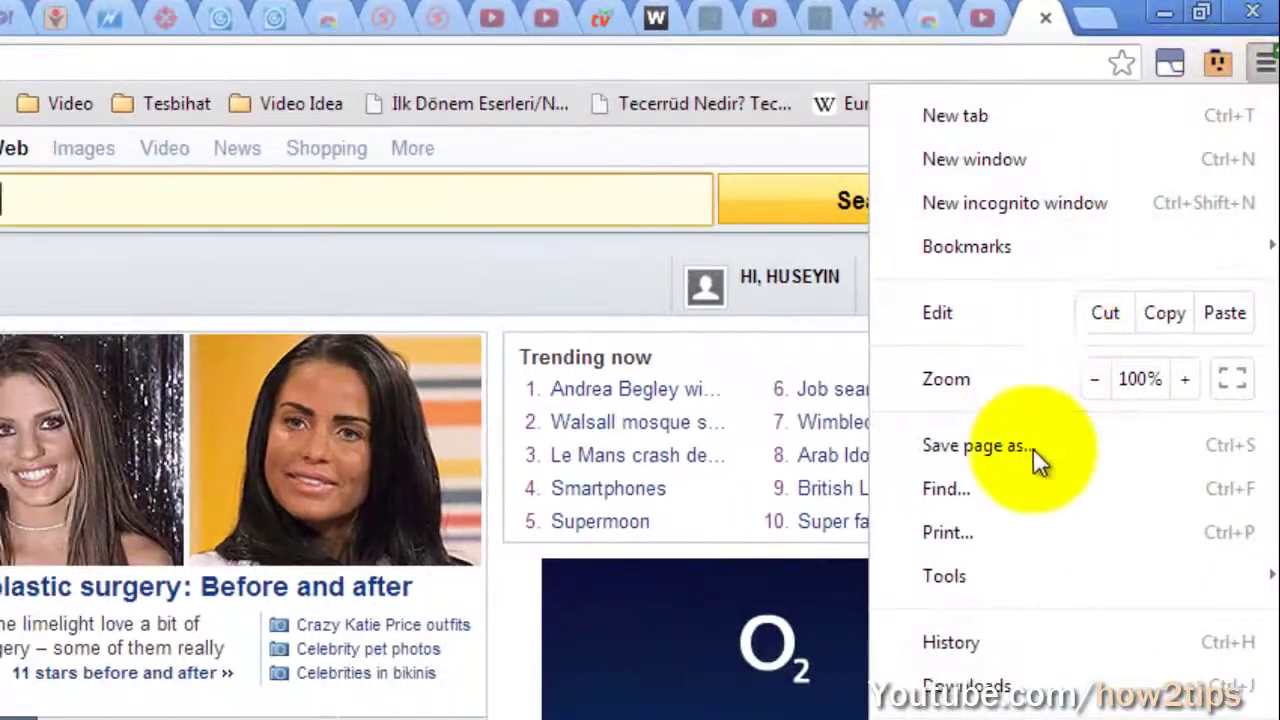
mouse_move(960, 622)
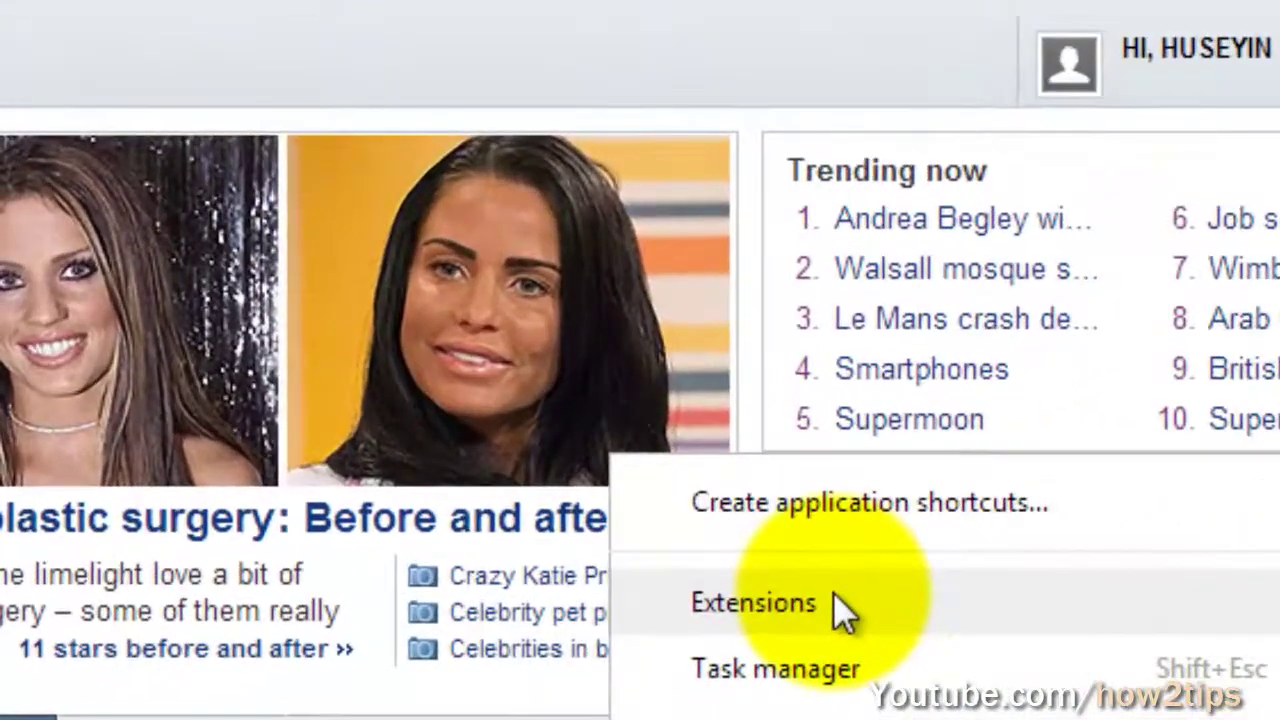
left_click(833, 598)
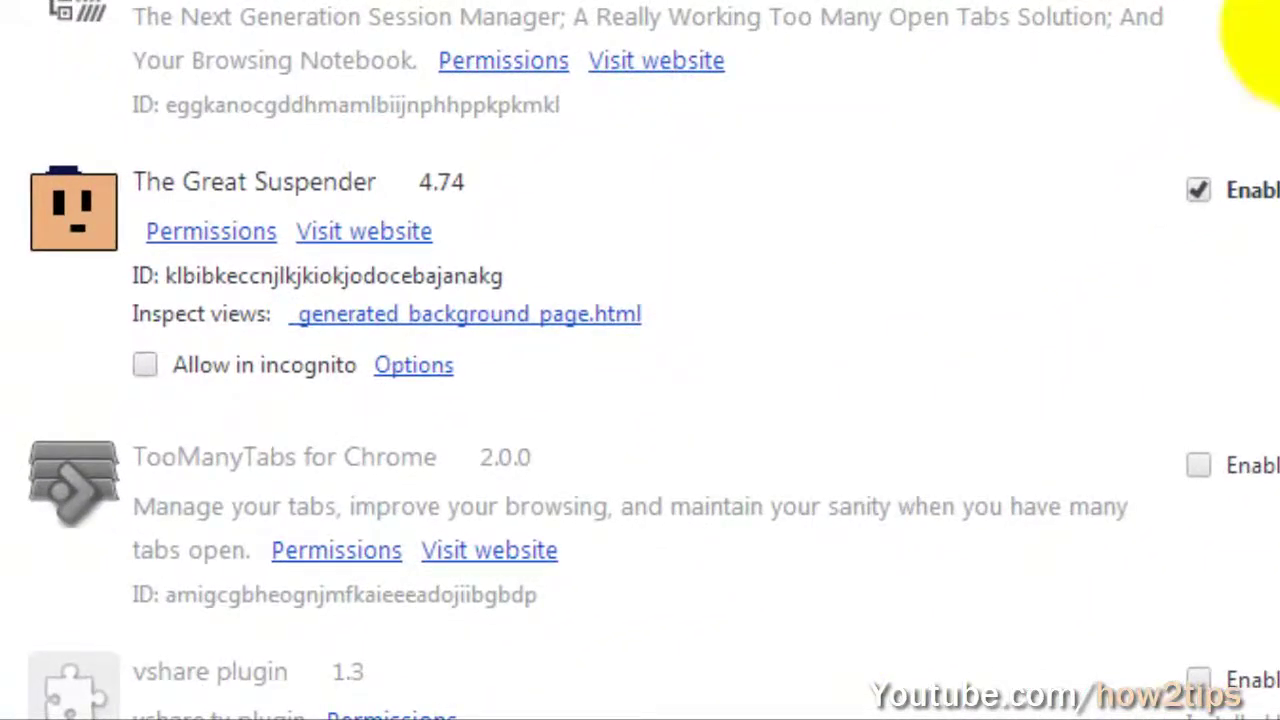
Select the extension name 'The Great Suspender' and copy it to the clipboard.
left_click_drag(133, 184, 247, 188)
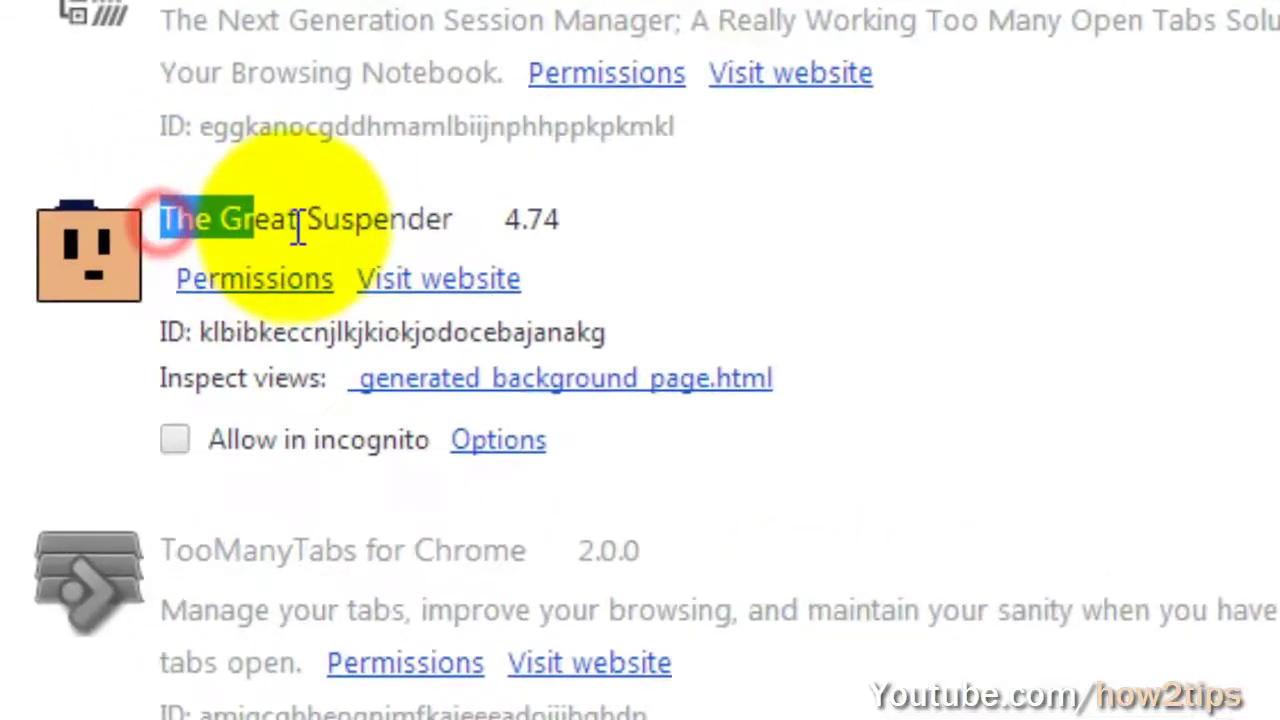
left_click_drag(298, 226, 455, 225)
right_click(502, 293)
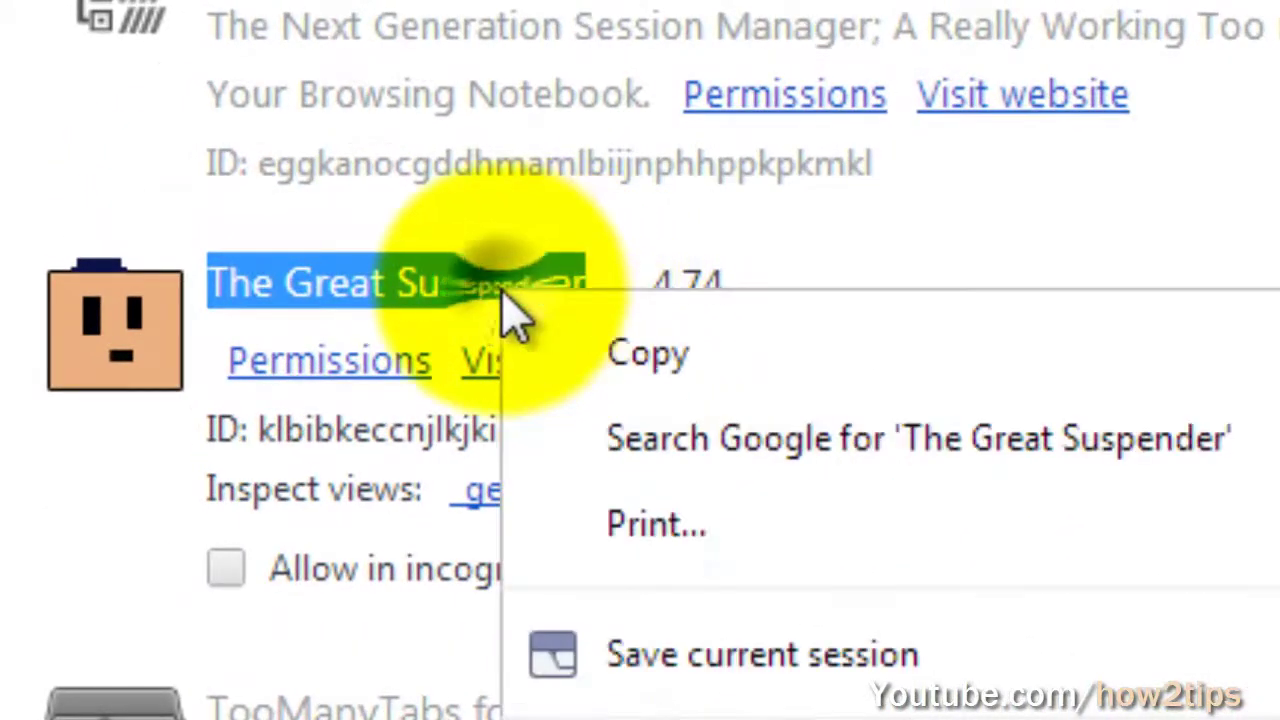
left_click(594, 358)
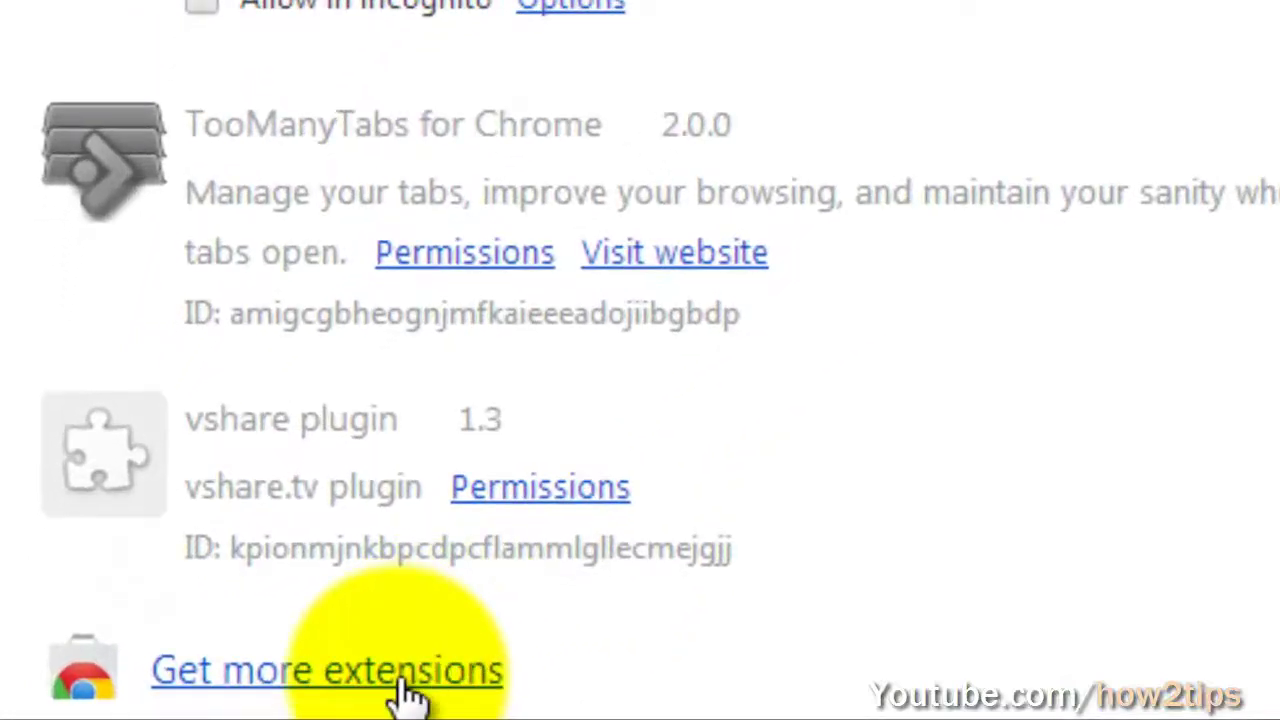
Search the Chrome Web Store for the pasted 'The Great Suspender' and view its detail page.
left_click(408, 688)
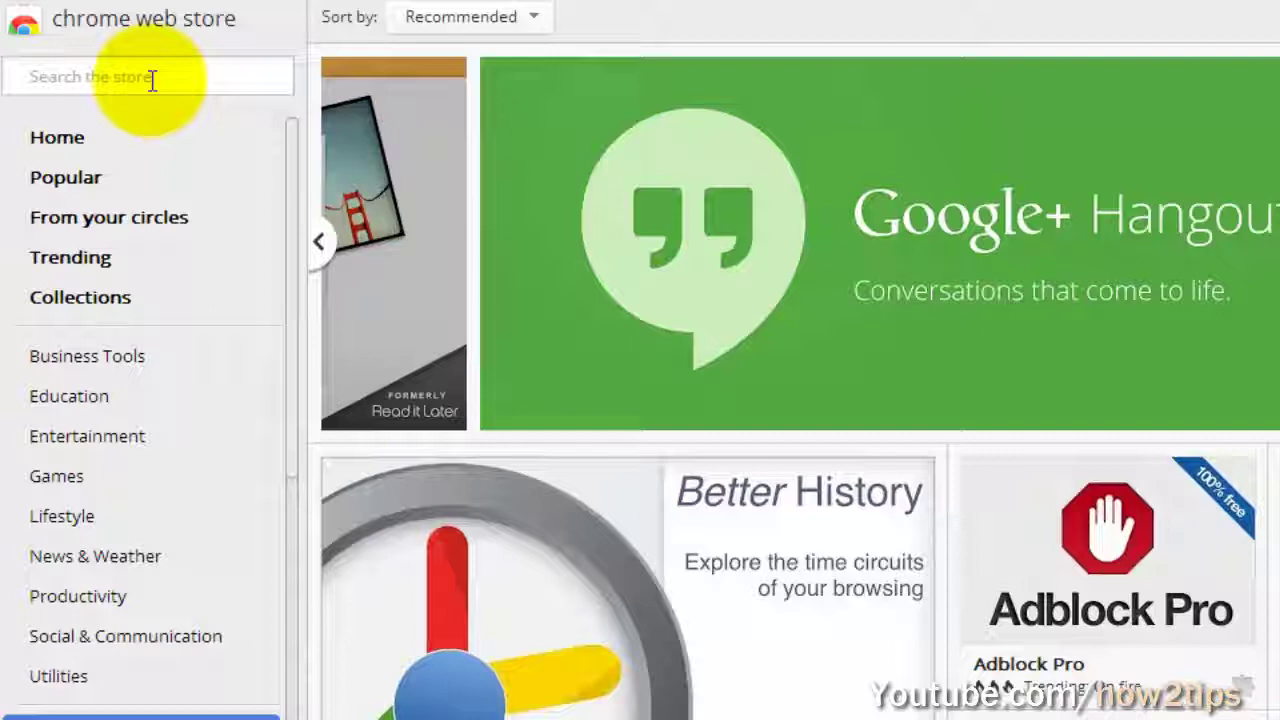
right_click(150, 79)
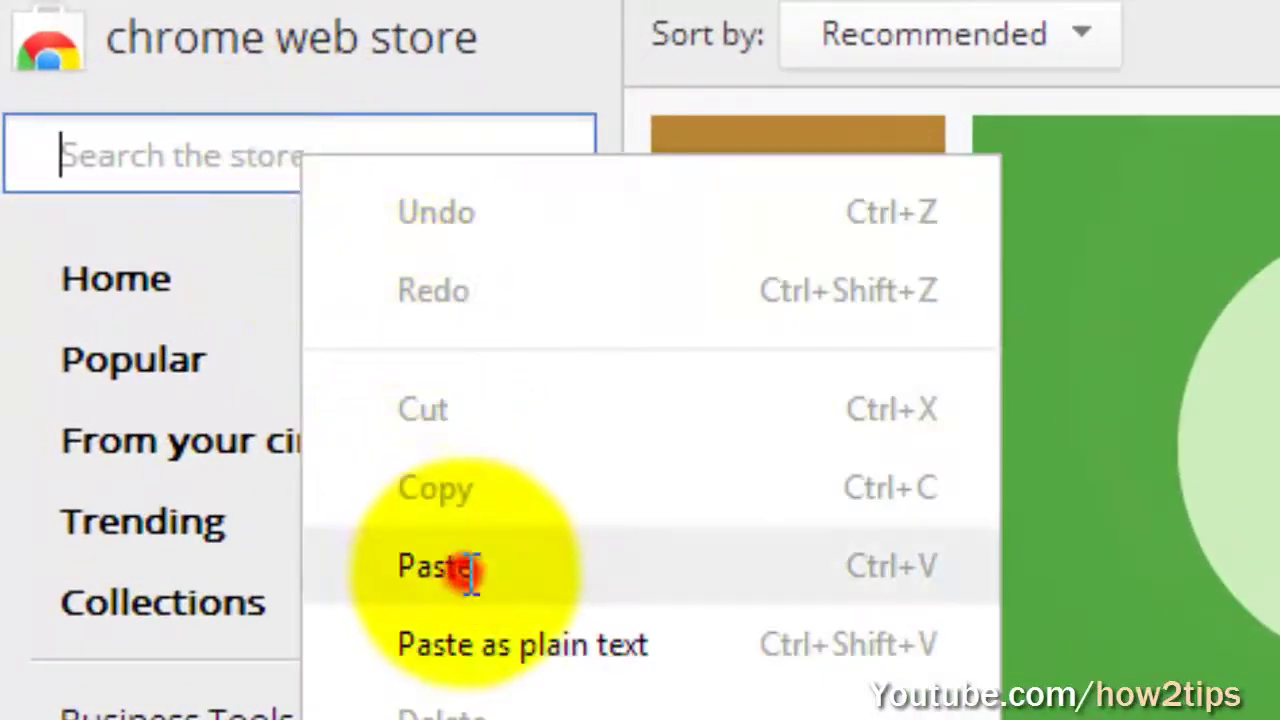
left_click(440, 566)
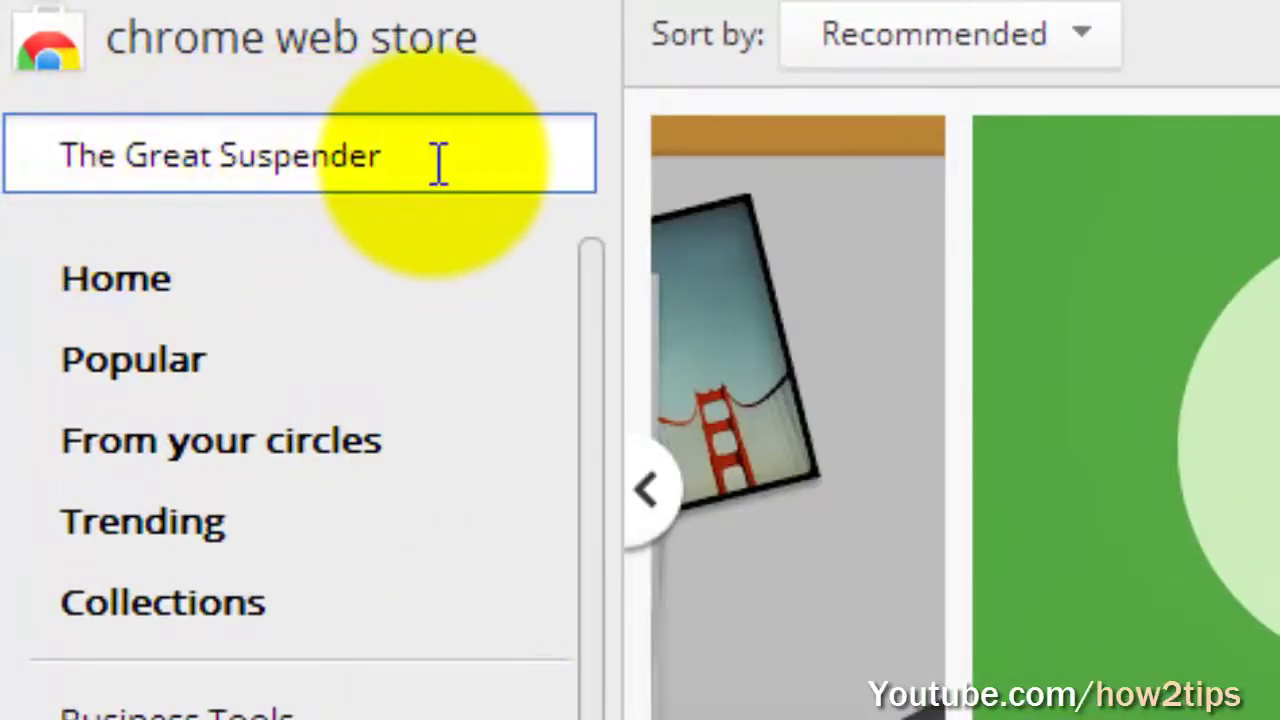
key("Return")
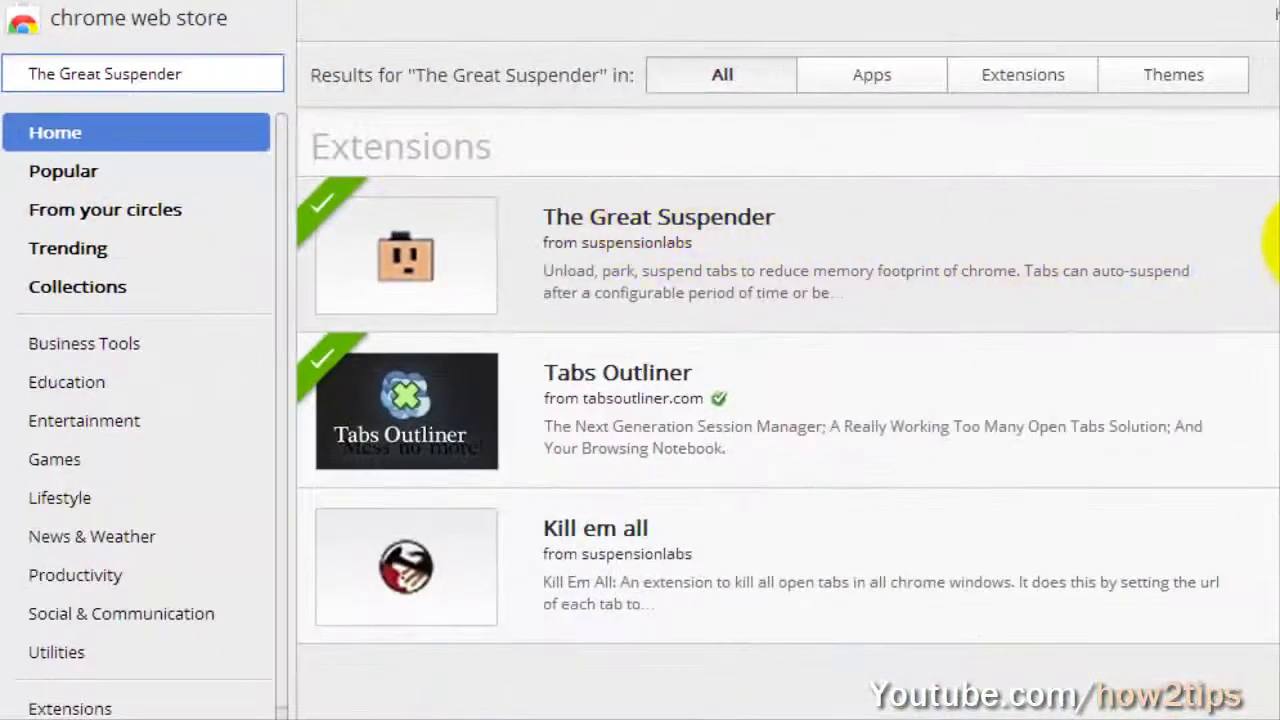
left_click(703, 219)
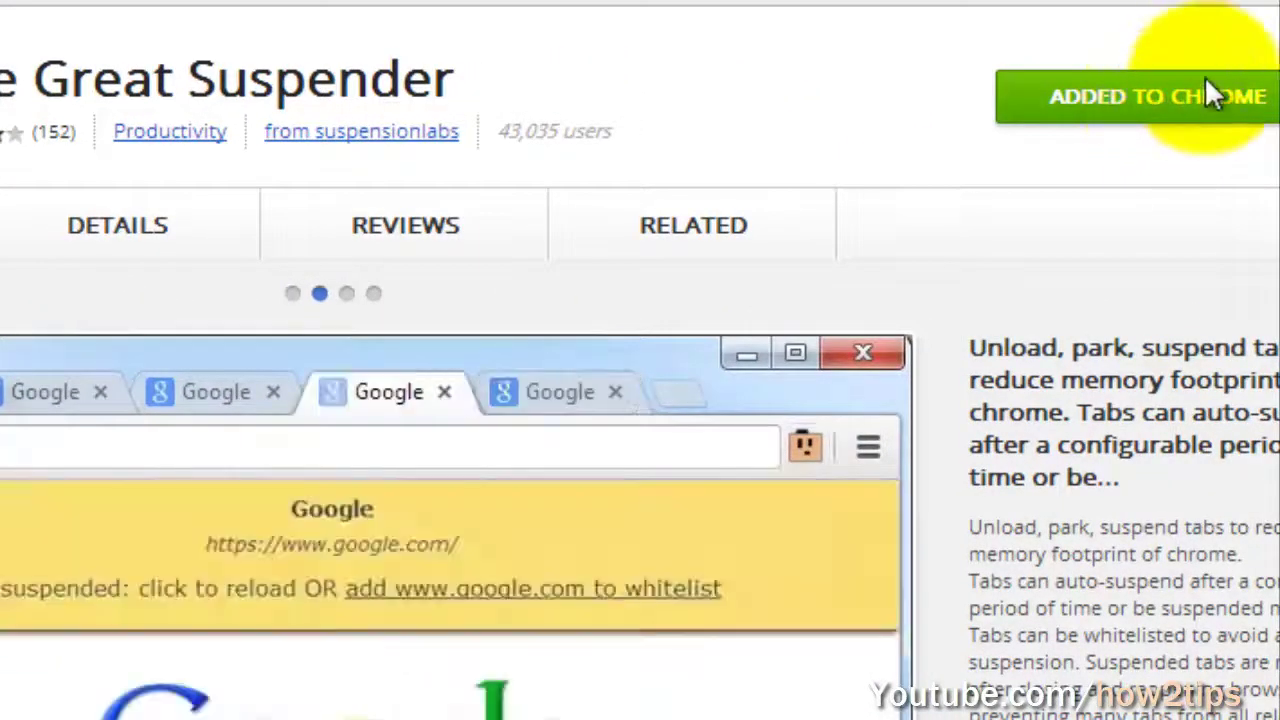
left_click(1270, 178)
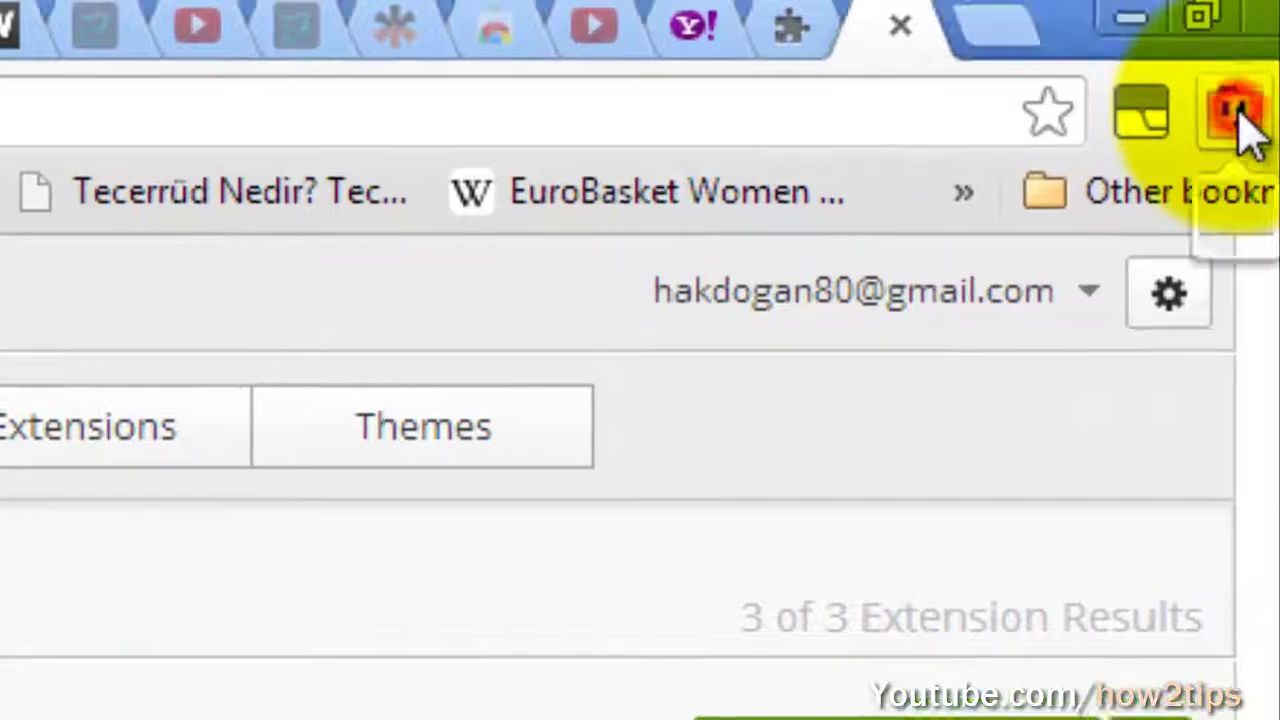
Open The Great Suspender settings and keep inactivity auto-suspend at 15 mins.
left_click(1245, 100)
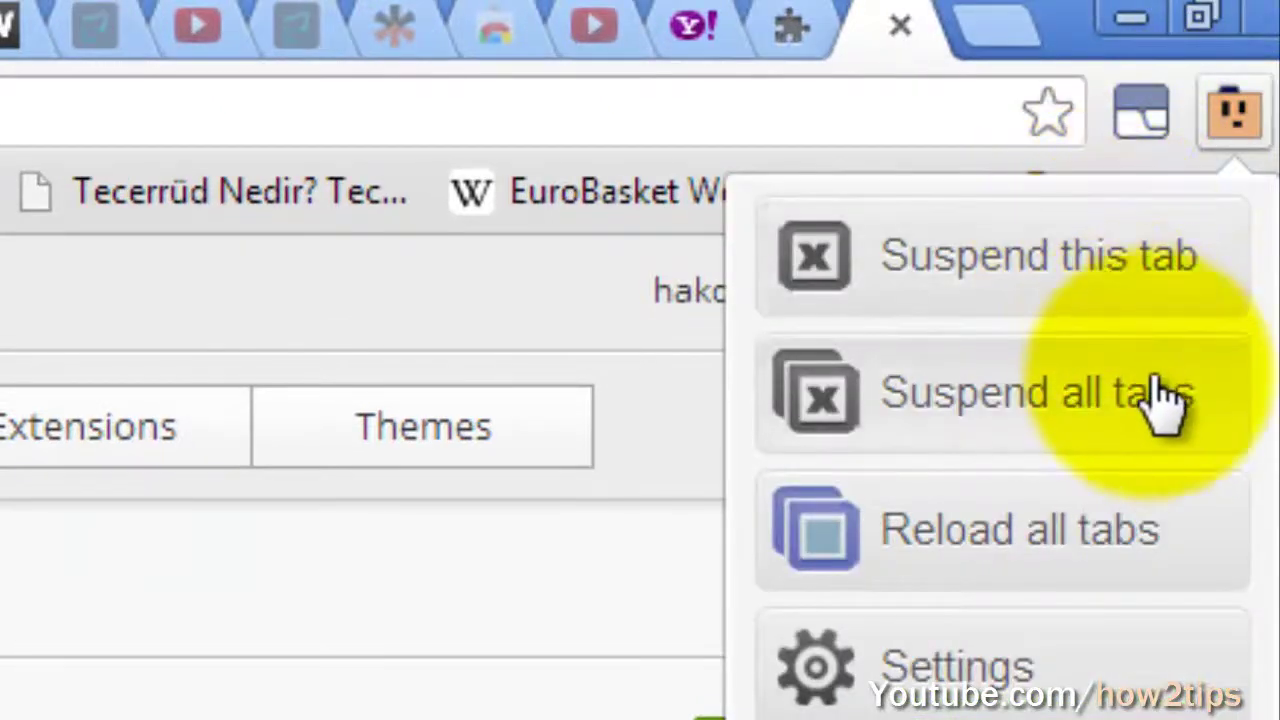
left_click(1024, 680)
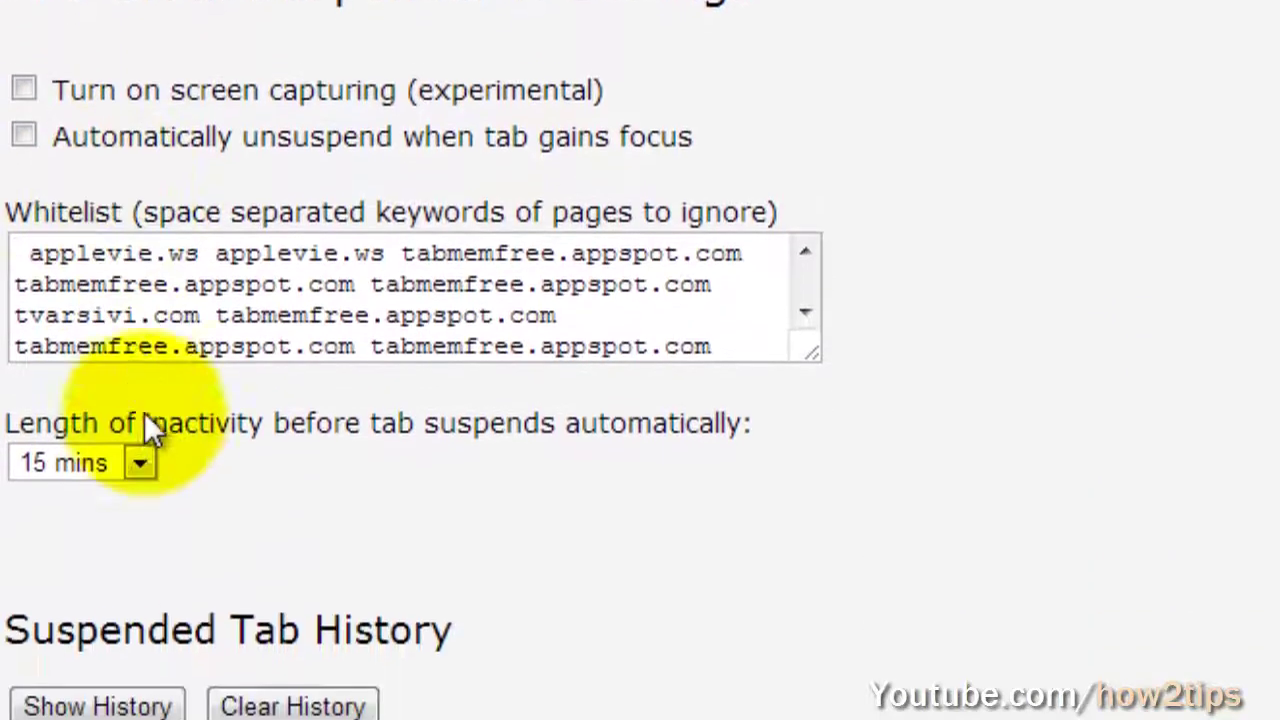
left_click(136, 672)
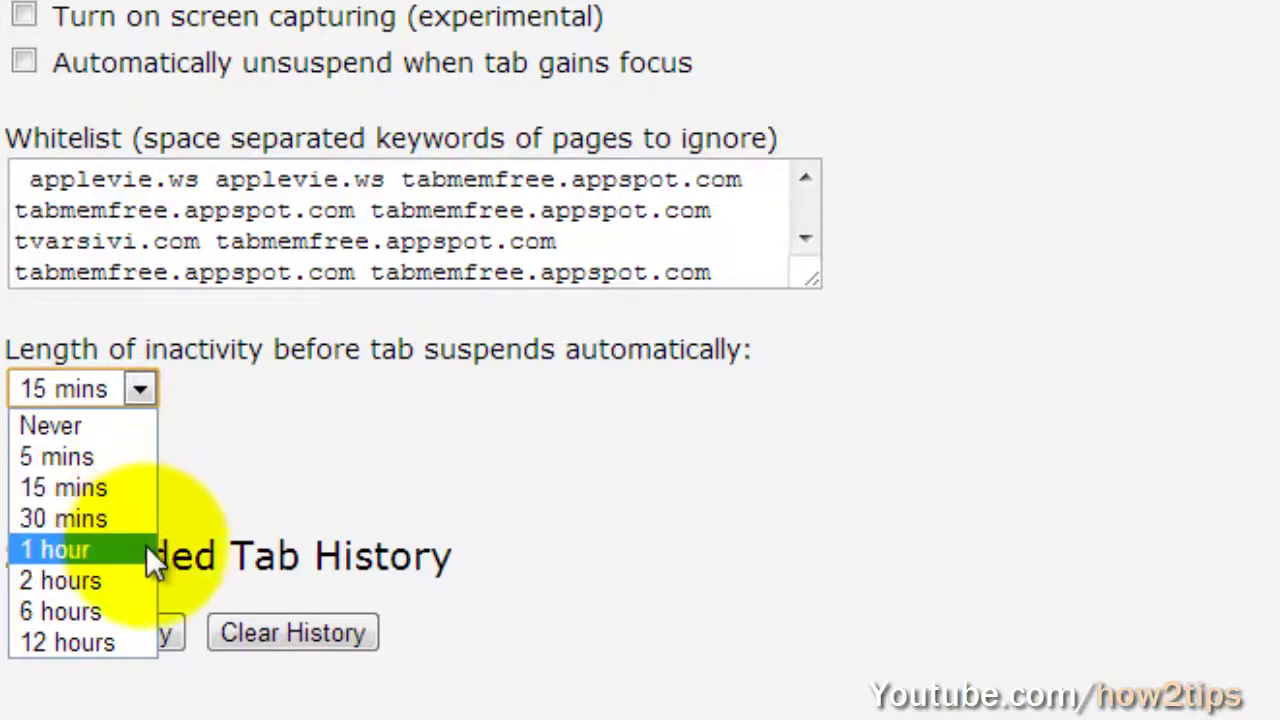
left_click(355, 462)
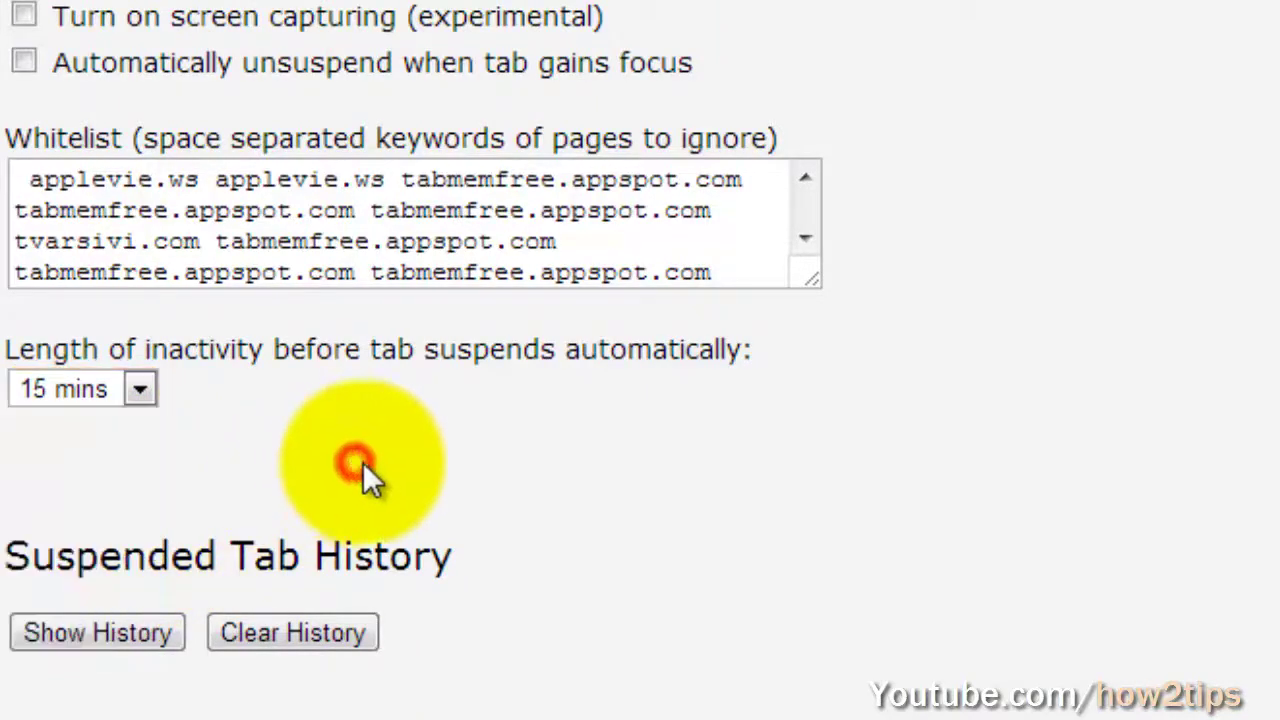